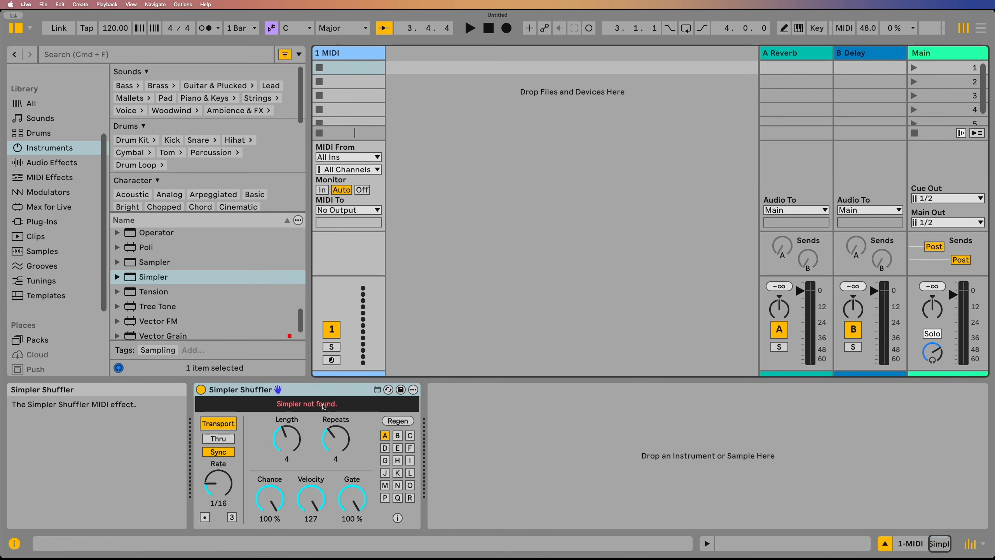
Step: Add Simpler after the Simpler Shuffler and load Bell Plucks Melody Emin 82 bpm from the Loops collection into it
{"action": "left_click", "coordinate": [172, 277]}
{"action": "left_click_drag", "start_coordinate": [325, 317], "coordinate": [452, 404]}
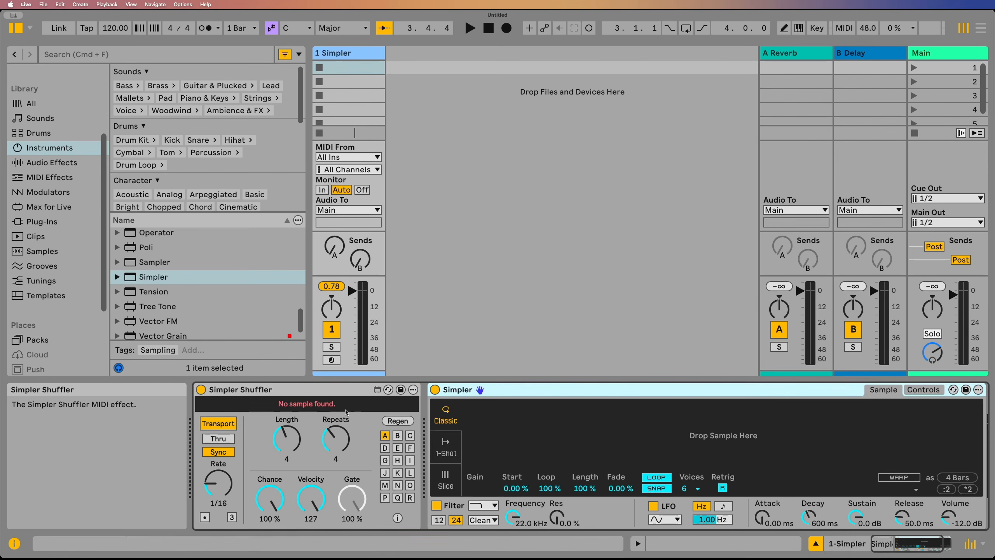
{"action": "scroll", "coordinate": [62, 196], "scroll_direction": "up", "scroll_amount": 5}
{"action": "left_click", "coordinate": [59, 176]}
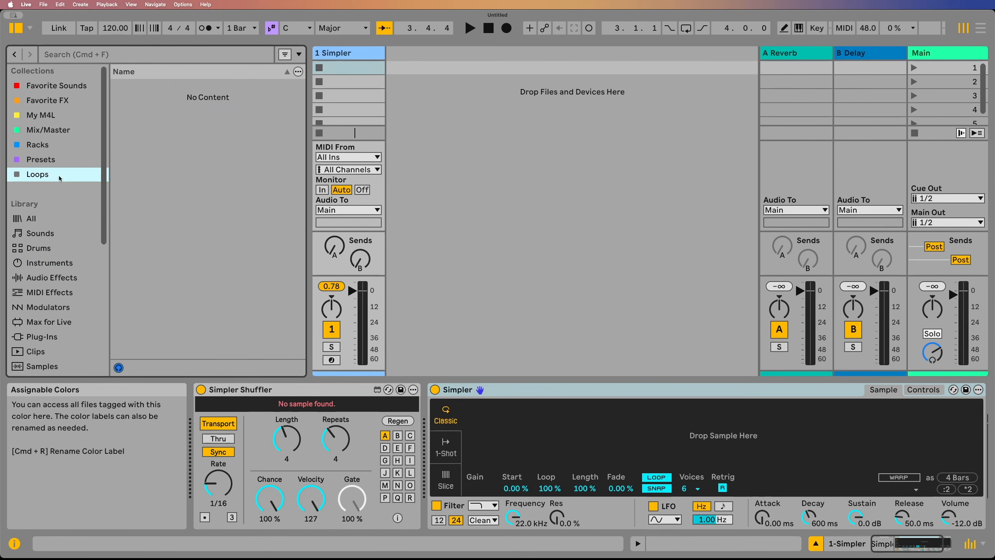
{"action": "left_click_drag", "start_coordinate": [190, 115], "coordinate": [578, 447]}
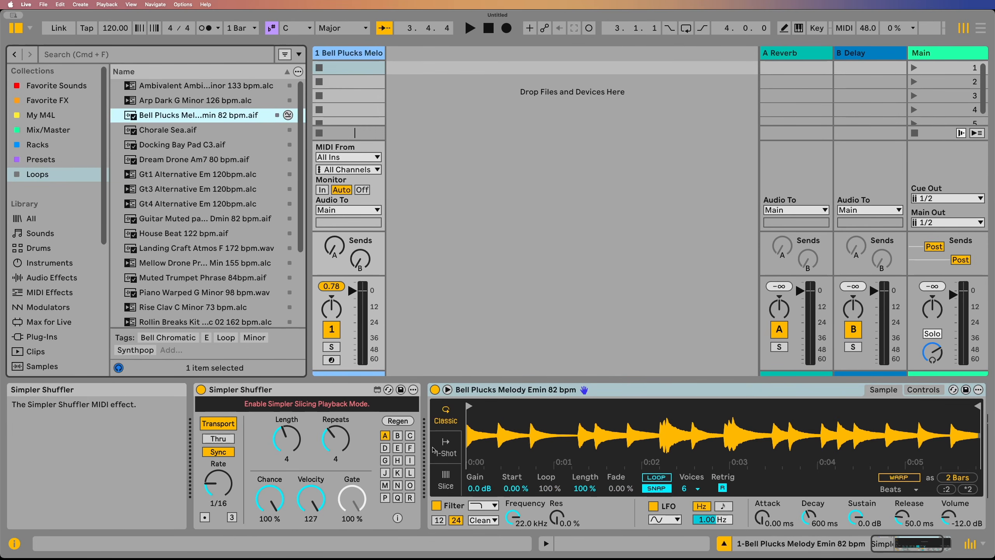
Step: Switch Simpler to Slice mode and audition the shuffled slices
{"action": "left_click", "coordinate": [447, 481]}
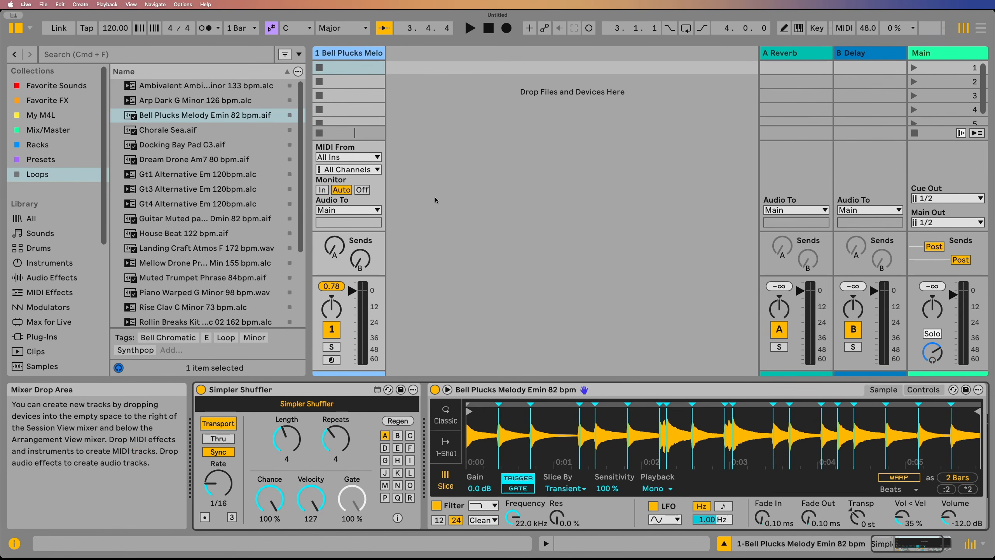
{"action": "left_click", "coordinate": [489, 28]}
{"action": "key", "text": "space"}
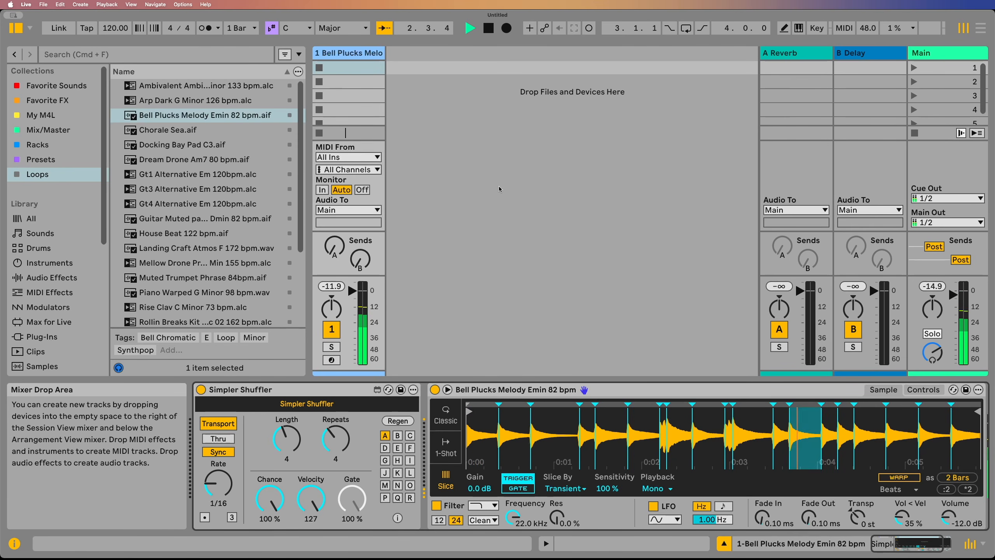
{"action": "key", "text": "space"}
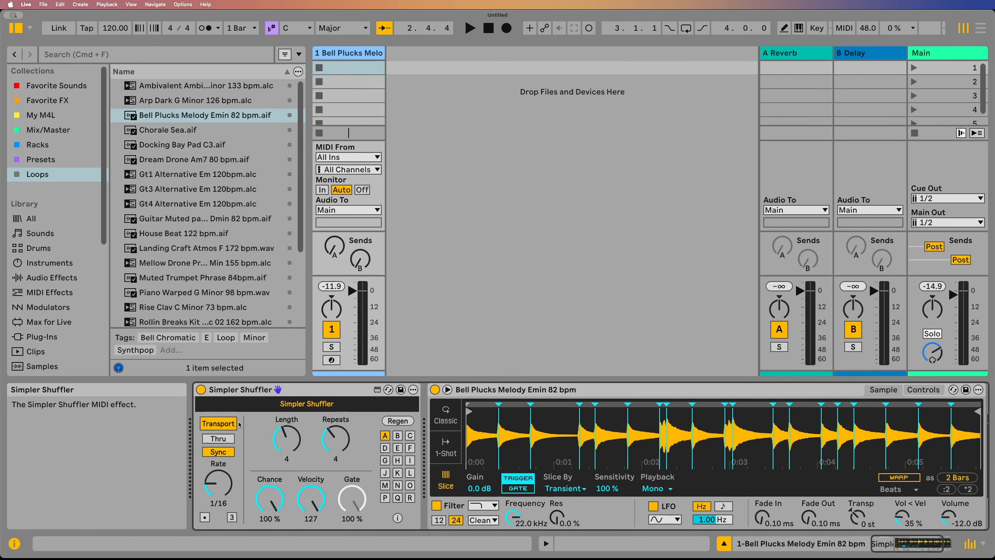
Step: Try switching Simpler Shuffler's Transport off and its MIDI Thru on, restoring both settings
{"action": "left_click", "coordinate": [232, 424]}
{"action": "left_click", "coordinate": [230, 424]}
{"action": "left_click", "coordinate": [233, 439]}
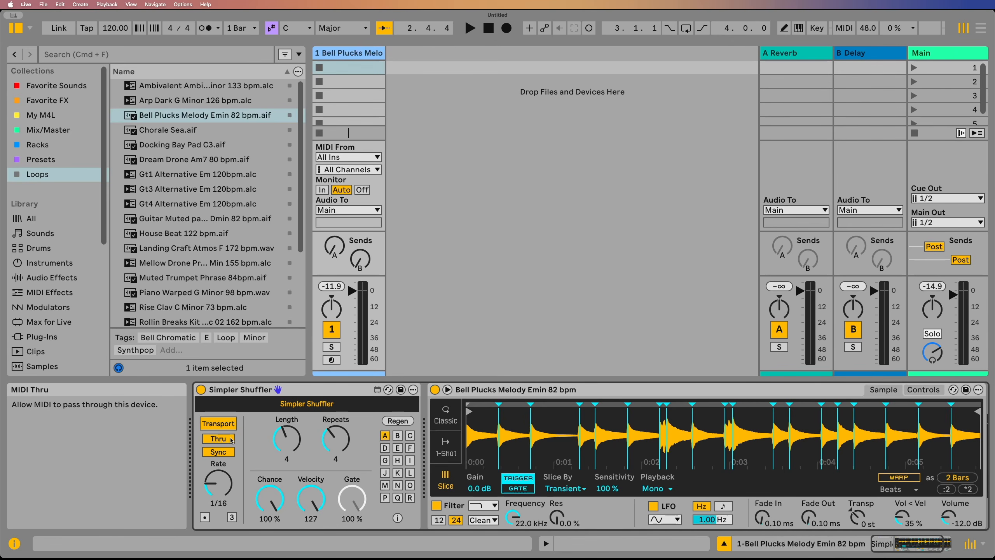
{"action": "left_click", "coordinate": [232, 439]}
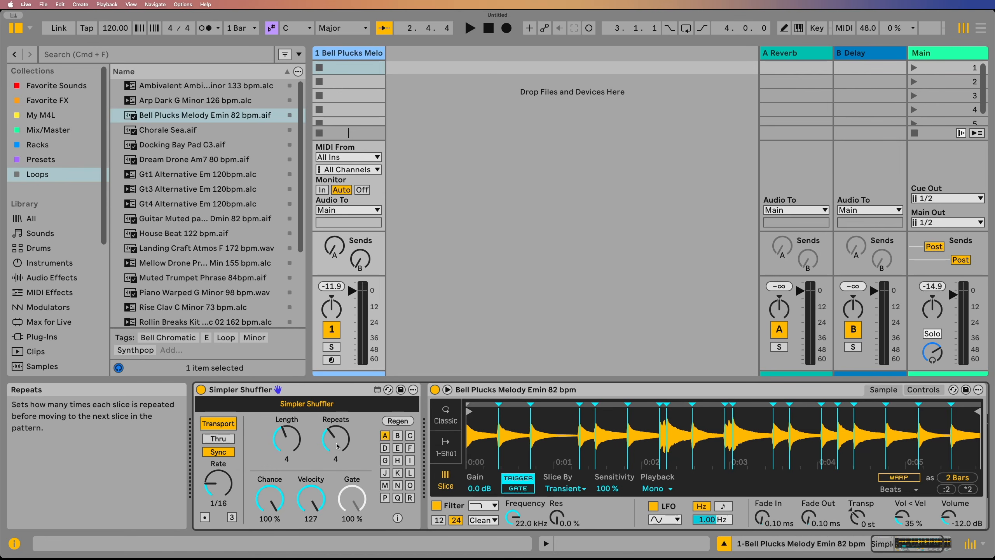
Step: Set Simpler Shuffler's Length to 2 and Repeats to 1, and audition the pattern
{"action": "left_click_drag", "start_coordinate": [286, 439], "coordinate": [336, 457]}
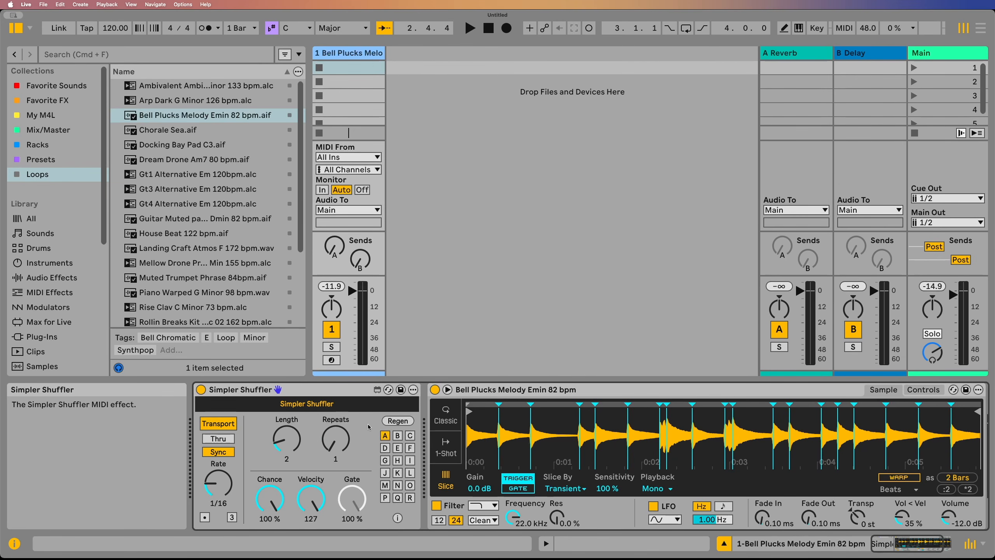
{"action": "key", "text": "space"}
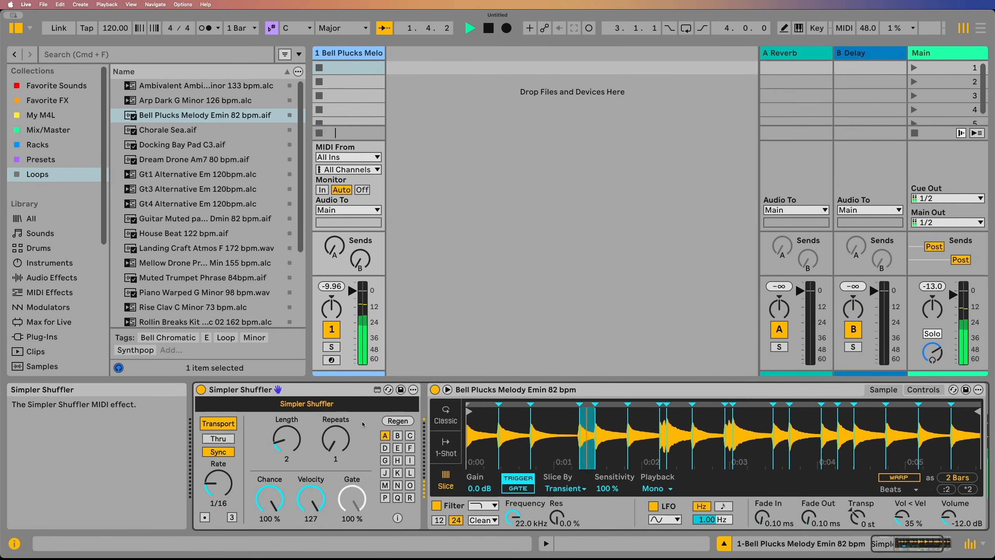
{"action": "key", "text": "space"}
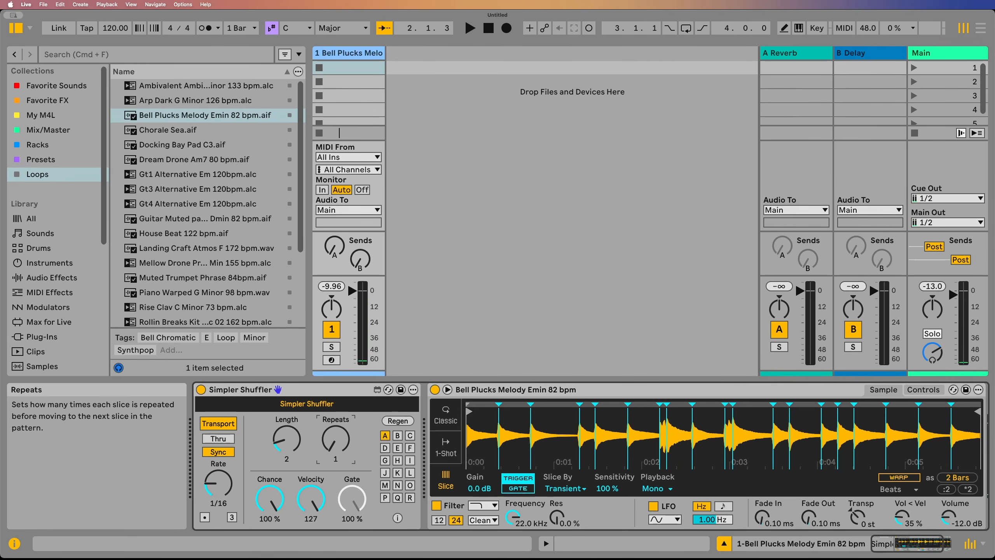
Step: Set Repeats to 2 and audition the pattern again
{"action": "left_click_drag", "start_coordinate": [336, 439], "coordinate": [335, 435]}
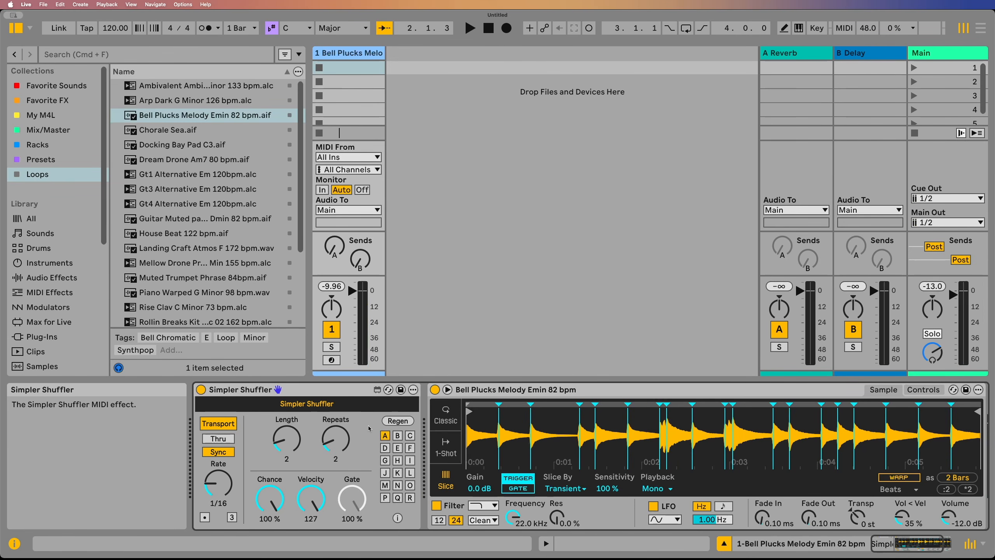
{"action": "key", "text": "space"}
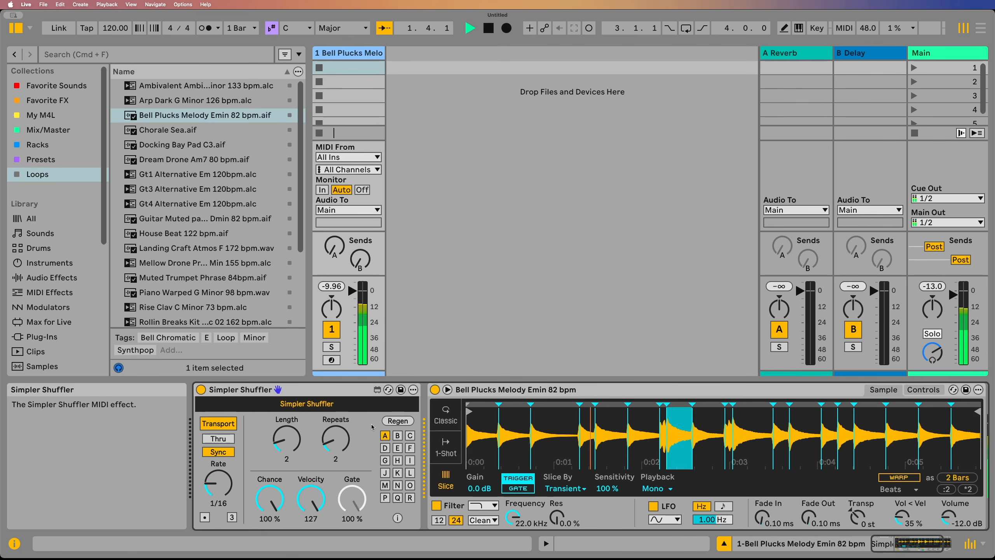
{"action": "key", "text": "space"}
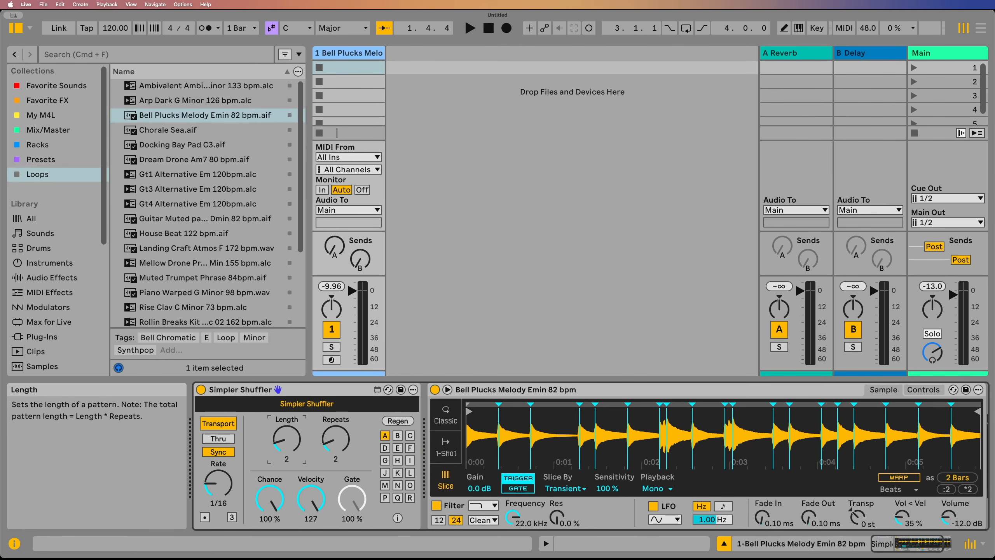
Step: Set Length to 4, audition the pattern with Repeats at 1, and set Repeats to 4
{"action": "left_click_drag", "start_coordinate": [287, 439], "coordinate": [335, 432]}
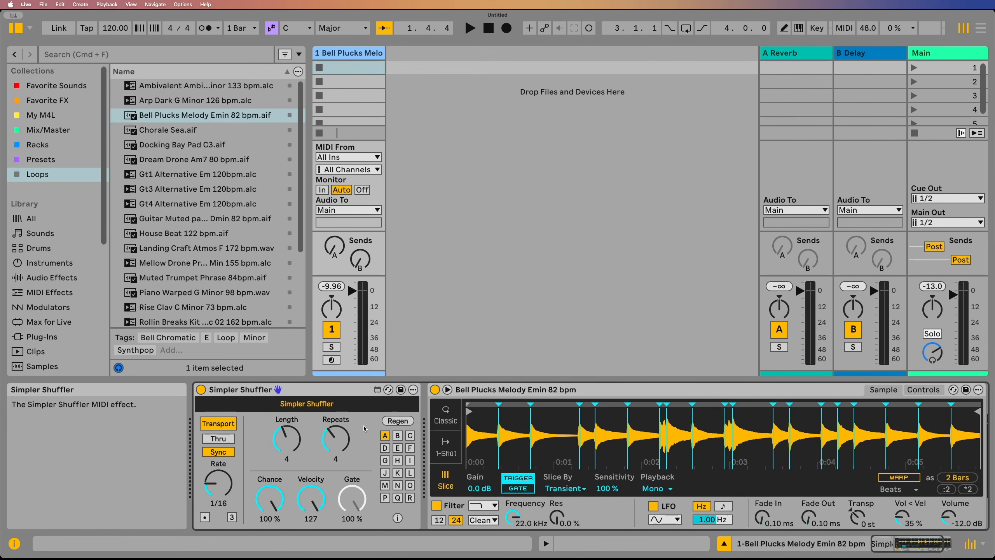
{"action": "mouse_move", "coordinate": [289, 443]}
{"action": "left_mouse_down"}
{"action": "mouse_move", "coordinate": [289, 433]}
{"action": "mouse_move", "coordinate": [336, 451]}
{"action": "mouse_move", "coordinate": [287, 447]}
{"action": "left_mouse_up"}
{"action": "key", "text": "space"}
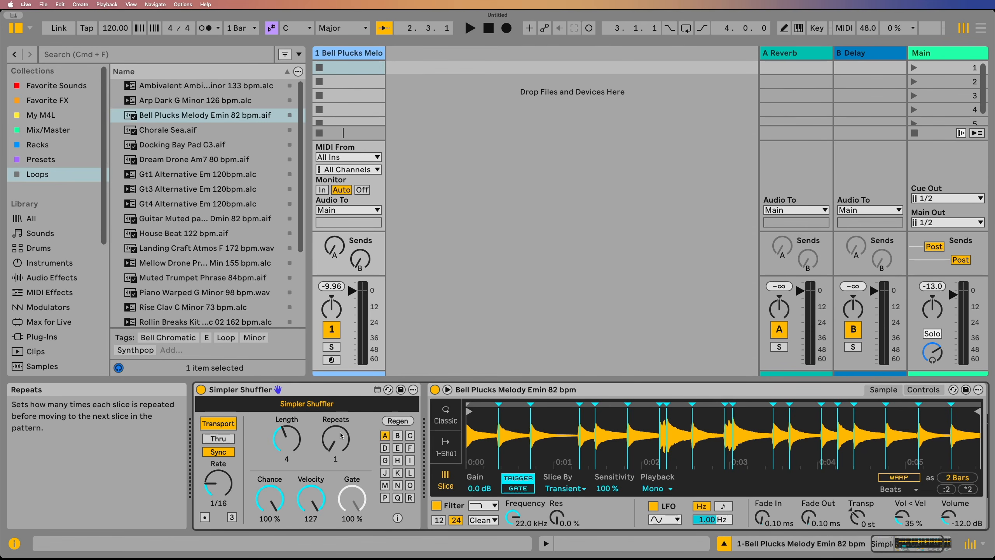
{"action": "left_click_drag", "start_coordinate": [336, 438], "coordinate": [336, 423]}
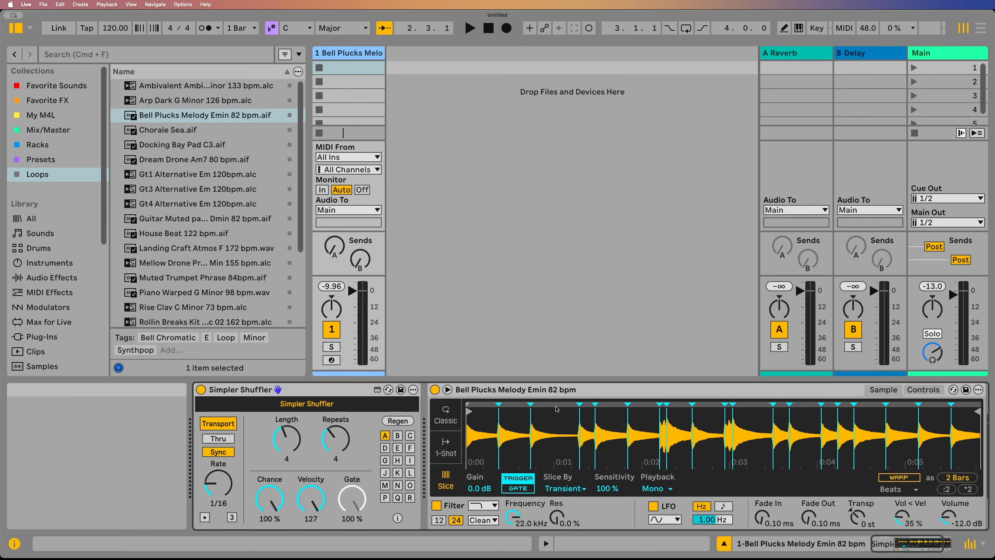
Step: Slice the sample by Beat with a 1/8 division
{"action": "mouse_move", "coordinate": [608, 489]}
{"action": "left_mouse_down"}
{"action": "mouse_move", "coordinate": [608, 527]}
{"action": "mouse_move", "coordinate": [608, 490]}
{"action": "left_mouse_up"}
{"action": "left_click", "coordinate": [577, 493]}
{"action": "left_click", "coordinate": [572, 506]}
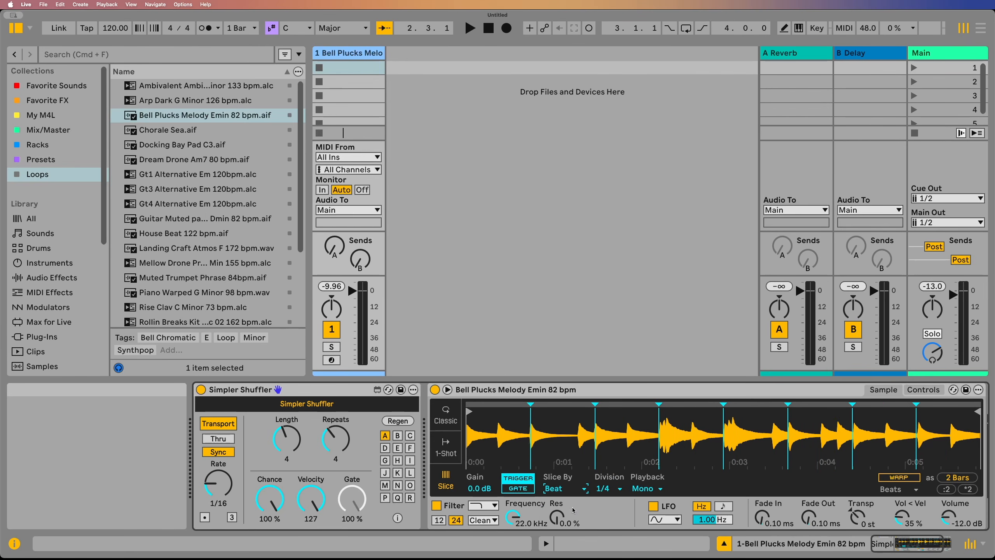
{"action": "left_click", "coordinate": [608, 489]}
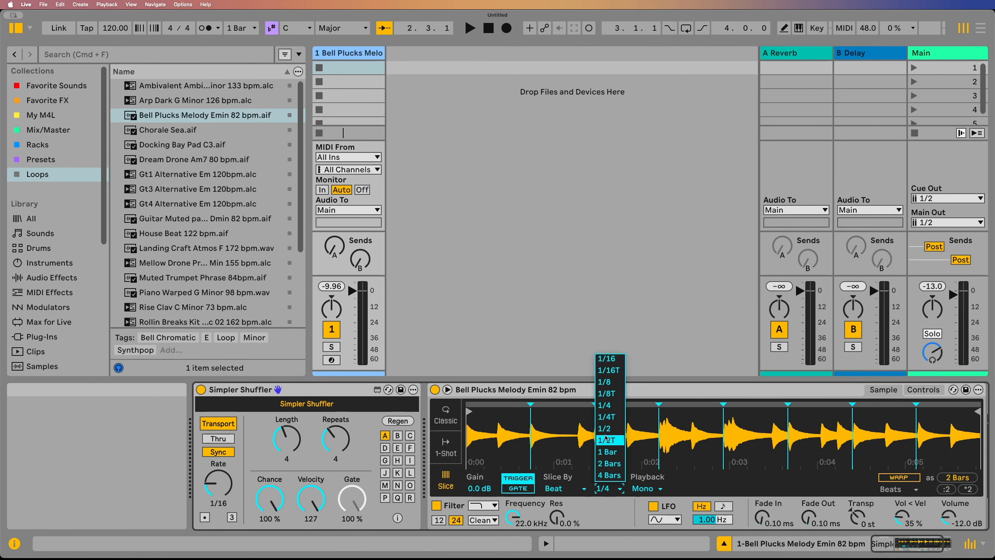
{"action": "left_click", "coordinate": [611, 383]}
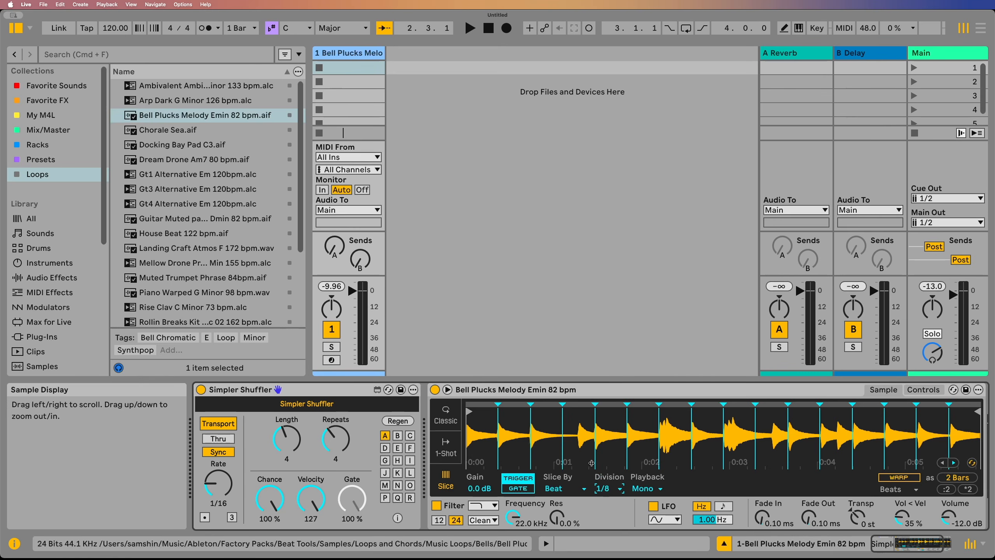
Step: Try slicing the sample by Region with 8 regions and by Manual, and return to Transient slicing
{"action": "left_click", "coordinate": [568, 489]}
{"action": "left_click", "coordinate": [571, 523]}
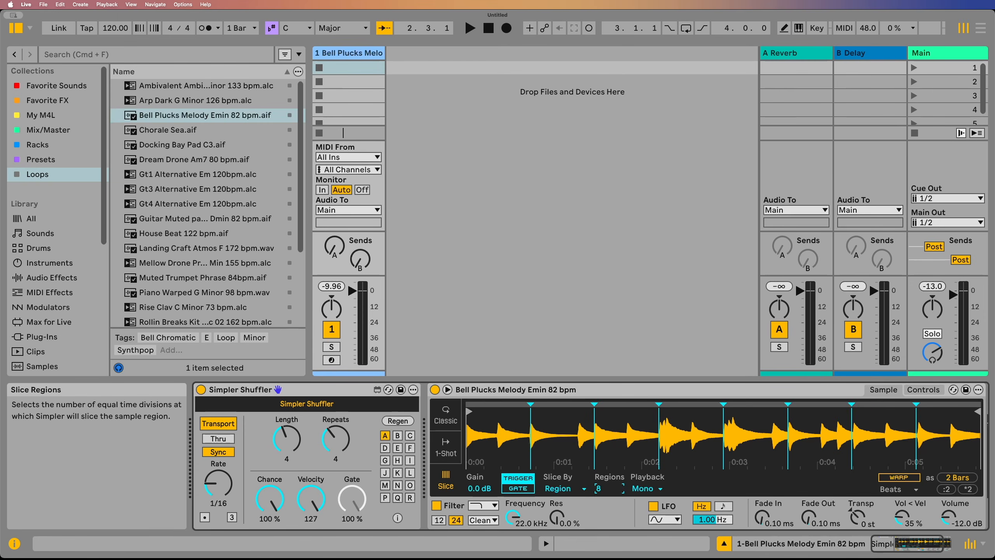
{"action": "mouse_move", "coordinate": [604, 489]}
{"action": "left_mouse_down"}
{"action": "mouse_move", "coordinate": [603, 458]}
{"action": "mouse_move", "coordinate": [604, 489]}
{"action": "left_mouse_up"}
{"action": "left_click", "coordinate": [572, 488]}
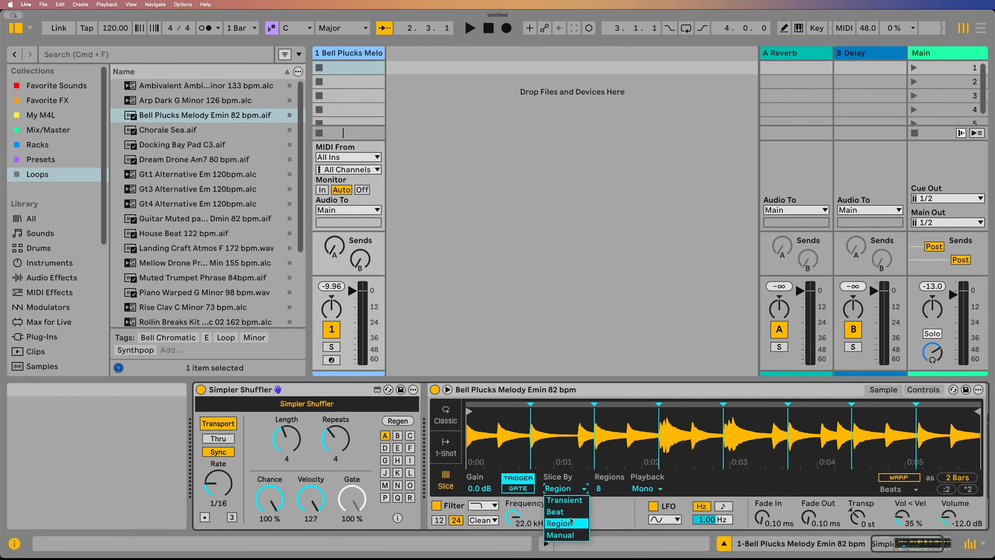
{"action": "left_click", "coordinate": [561, 535]}
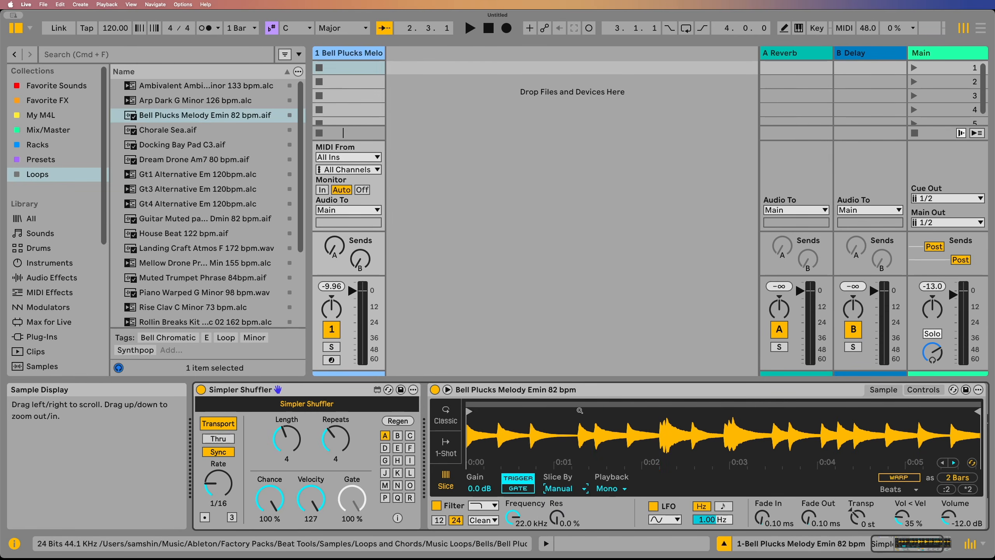
{"action": "left_click", "coordinate": [563, 489]}
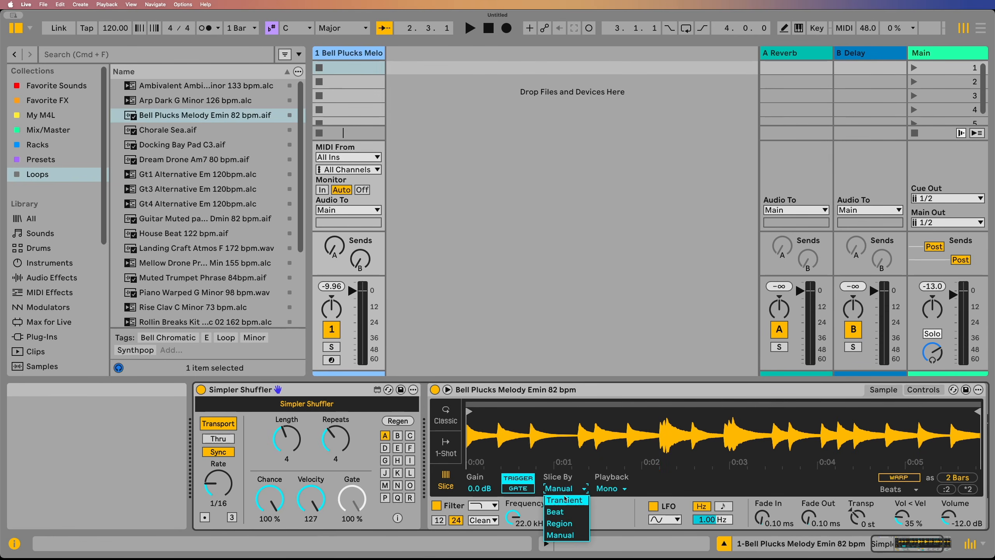
{"action": "left_click", "coordinate": [565, 501]}
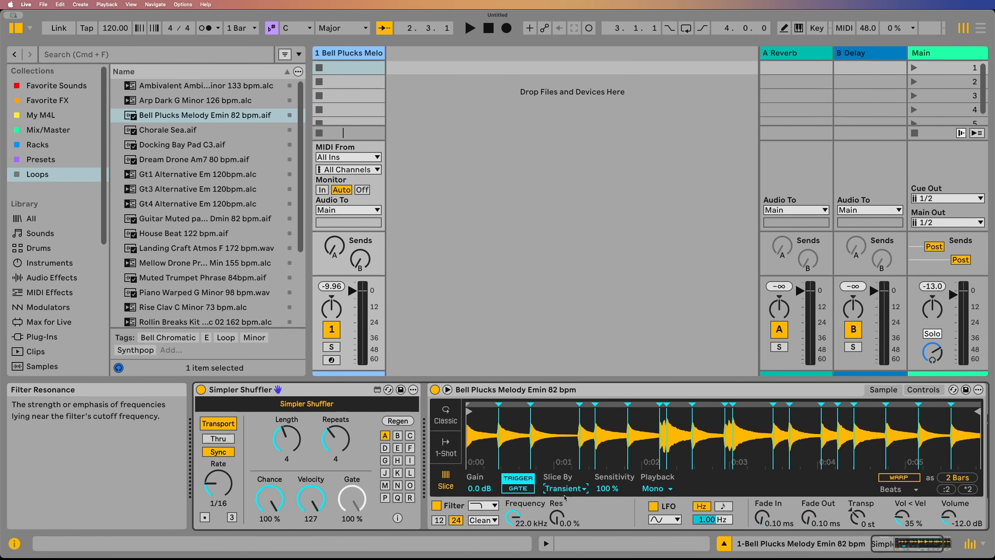
Step: Remove and manually re-create the slice marker just after 0:01, and set the slicing Sensitivity to 48 %
{"action": "mouse_move", "coordinate": [579, 405]}
{"action": "left_mouse_down"}
{"action": "mouse_move", "coordinate": [557, 405]}
{"action": "mouse_move", "coordinate": [578, 406]}
{"action": "left_mouse_up"}
{"action": "double_click", "coordinate": [577, 405]}
{"action": "double_click", "coordinate": [577, 406]}
{"action": "left_click_drag", "start_coordinate": [610, 488], "coordinate": [609, 526]}
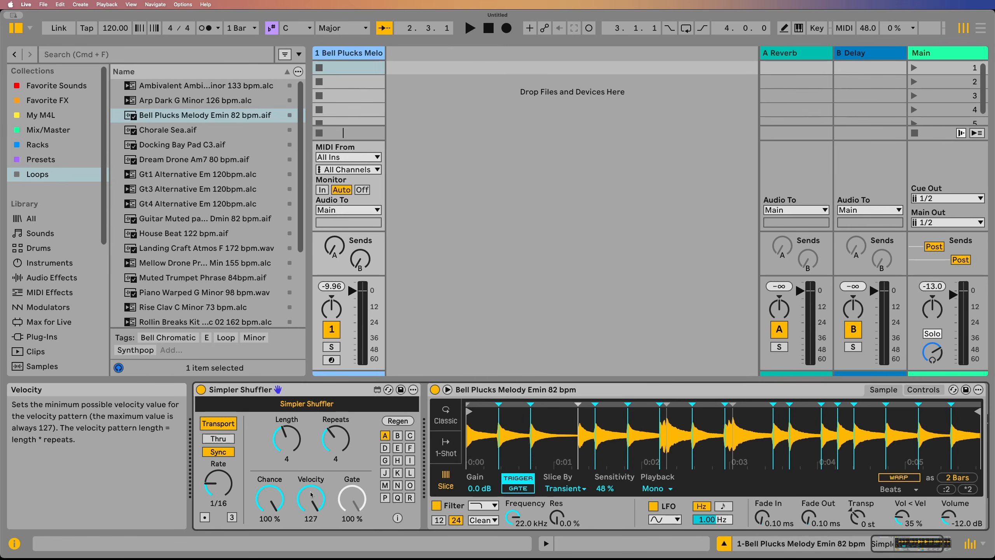
Step: Set Simpler Shuffler's Chance to 50 % and audition the pattern
{"action": "left_click_drag", "start_coordinate": [270, 497], "coordinate": [269, 517]}
{"action": "left_click", "coordinate": [263, 465]}
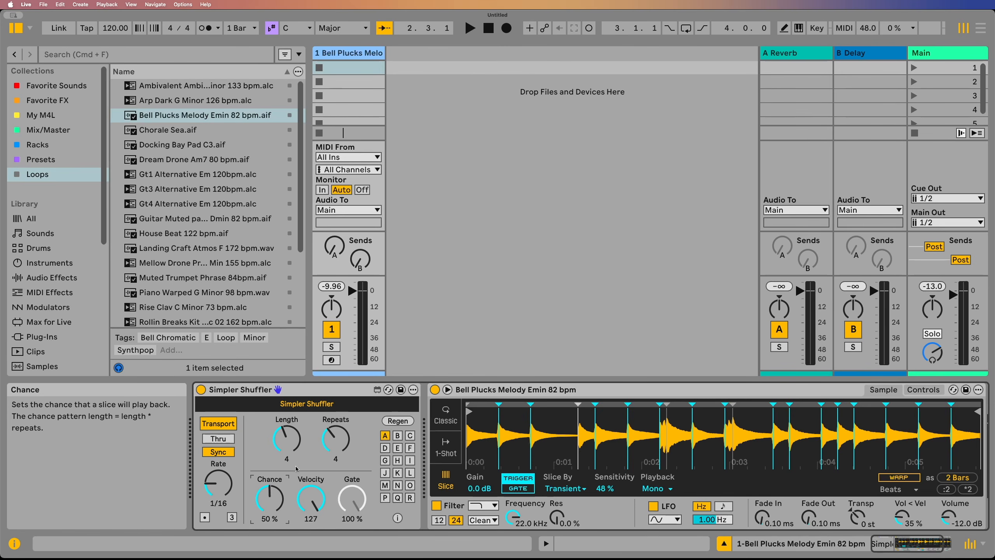
{"action": "left_click", "coordinate": [308, 466]}
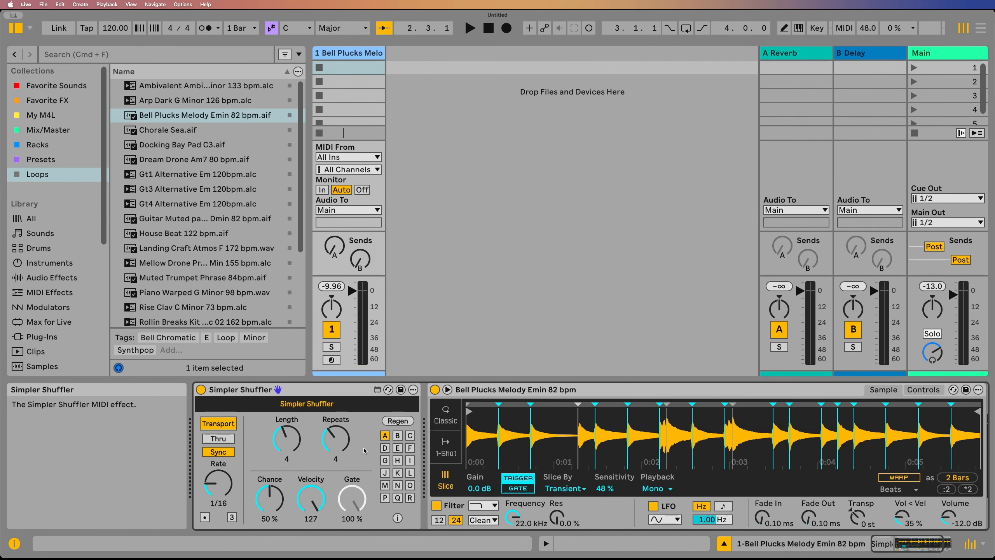
{"action": "key", "text": "space"}
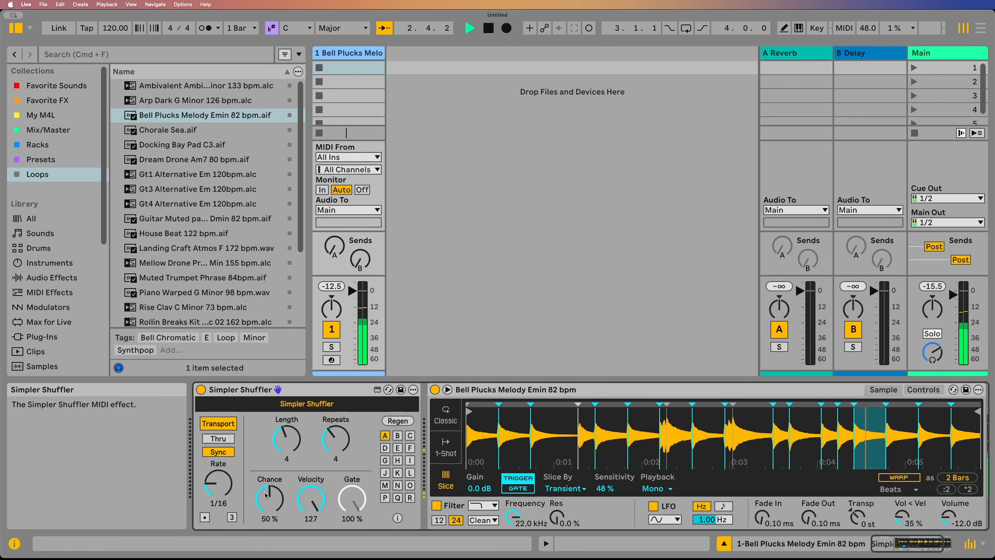
{"action": "mouse_move", "coordinate": [265, 495]}
{"action": "left_mouse_down"}
{"action": "mouse_move", "coordinate": [266, 472]}
{"action": "mouse_move", "coordinate": [265, 494]}
{"action": "left_mouse_up"}
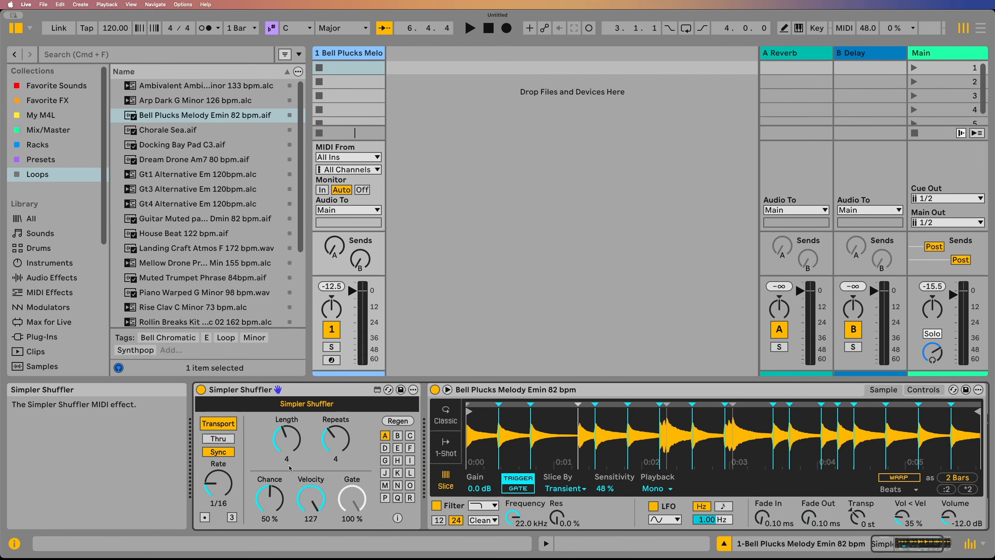
Step: Try Simpler's Gate trigger mode, switch back to Trigger, and audition the slices
{"action": "left_click", "coordinate": [517, 488]}
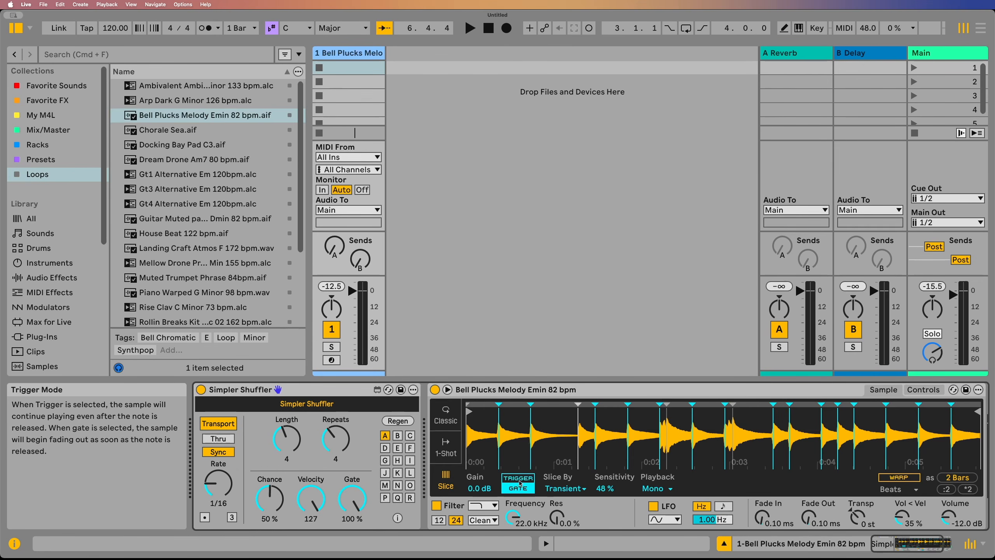
{"action": "key", "text": "space"}
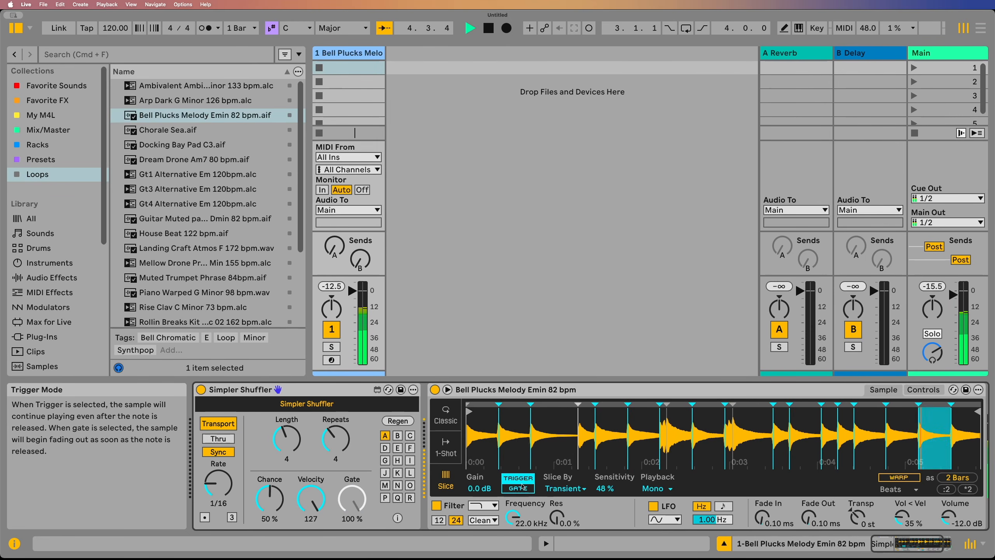
{"action": "key", "text": "space"}
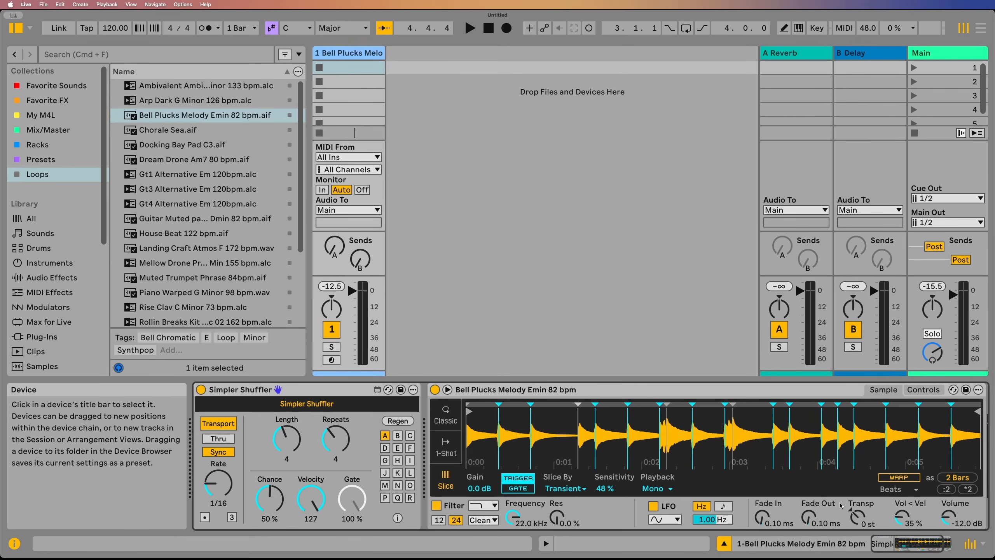
Step: Set Simpler's Fade Out to 17.6 ms and Fade In to 13.8 ms
{"action": "left_click_drag", "start_coordinate": [842, 506], "coordinate": [842, 492]}
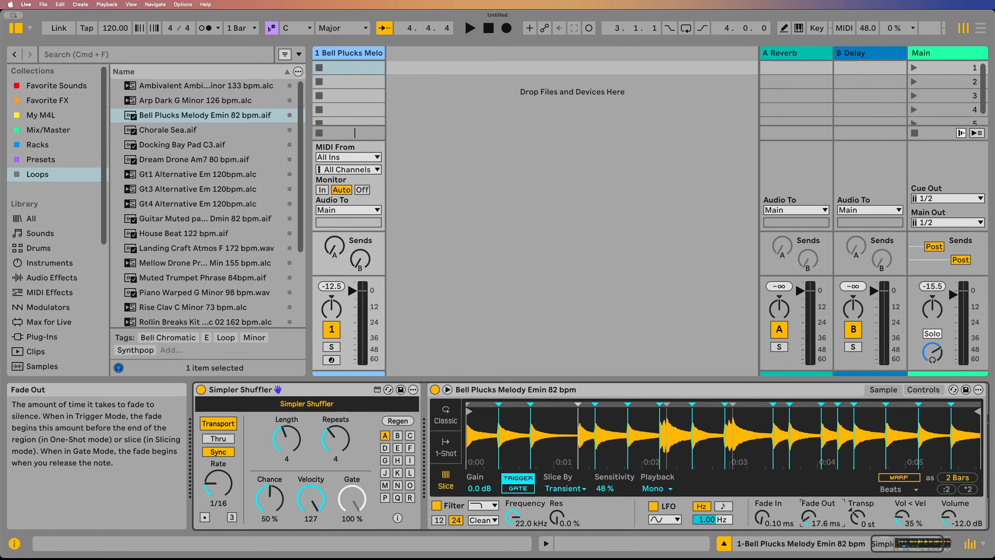
{"action": "left_click_drag", "start_coordinate": [762, 517], "coordinate": [762, 508]}
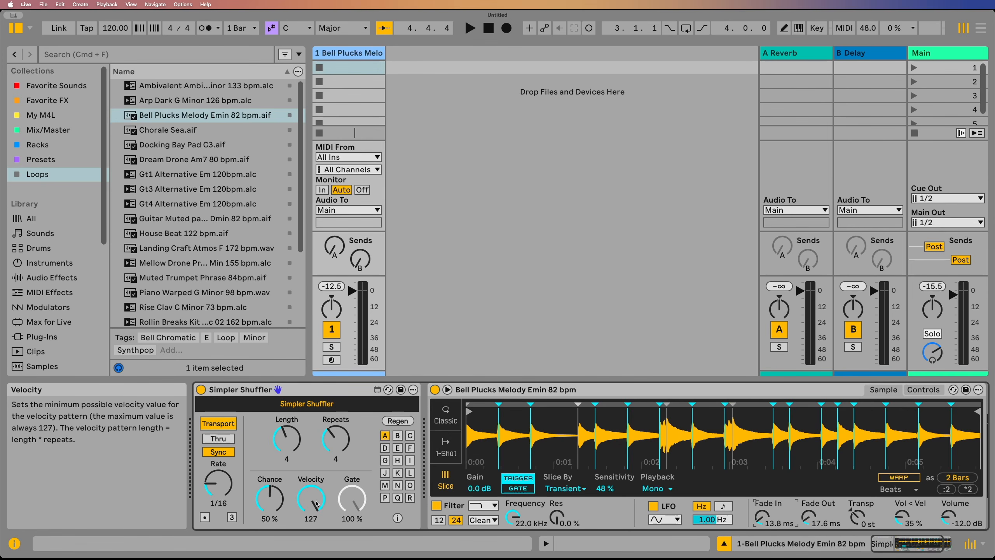
Step: Set Simpler Shuffler's Chance to 100 % and its minimum Velocity to 64
{"action": "left_click_drag", "start_coordinate": [270, 501], "coordinate": [271, 479]}
{"action": "mouse_move", "coordinate": [310, 499]}
{"action": "left_mouse_down"}
{"action": "mouse_move", "coordinate": [311, 533]}
{"action": "mouse_move", "coordinate": [316, 480]}
{"action": "left_mouse_up"}
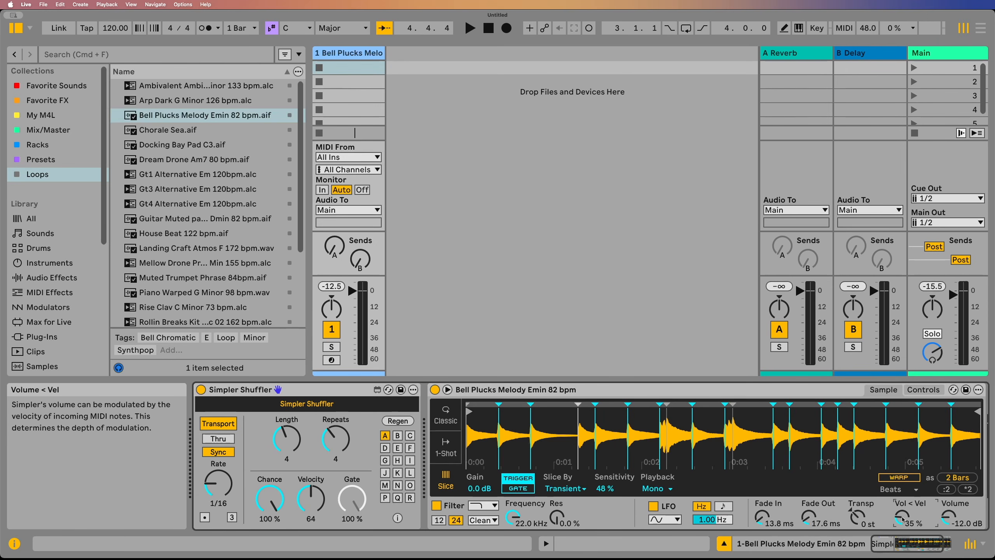
Step: Lower the minimum Velocity to 56, audition playback with a reduced Vol < Vel in Simpler, and restore Vol < Vel to 35 %
{"action": "left_click_drag", "start_coordinate": [902, 520], "coordinate": [902, 549]}
{"action": "mouse_move", "coordinate": [903, 518]}
{"action": "left_mouse_down"}
{"action": "mouse_move", "coordinate": [903, 502]}
{"action": "mouse_move", "coordinate": [904, 518]}
{"action": "left_mouse_up"}
{"action": "left_click_drag", "start_coordinate": [902, 516], "coordinate": [900, 549]}
{"action": "left_click_drag", "start_coordinate": [311, 497], "coordinate": [311, 503]}
{"action": "key", "text": "space"}
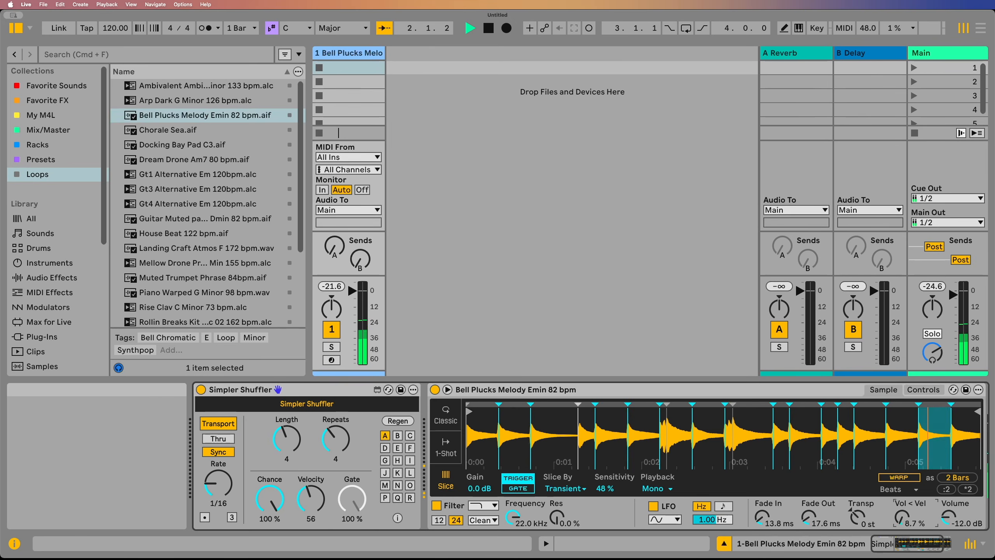
{"action": "left_click_drag", "start_coordinate": [904, 515], "coordinate": [905, 477]}
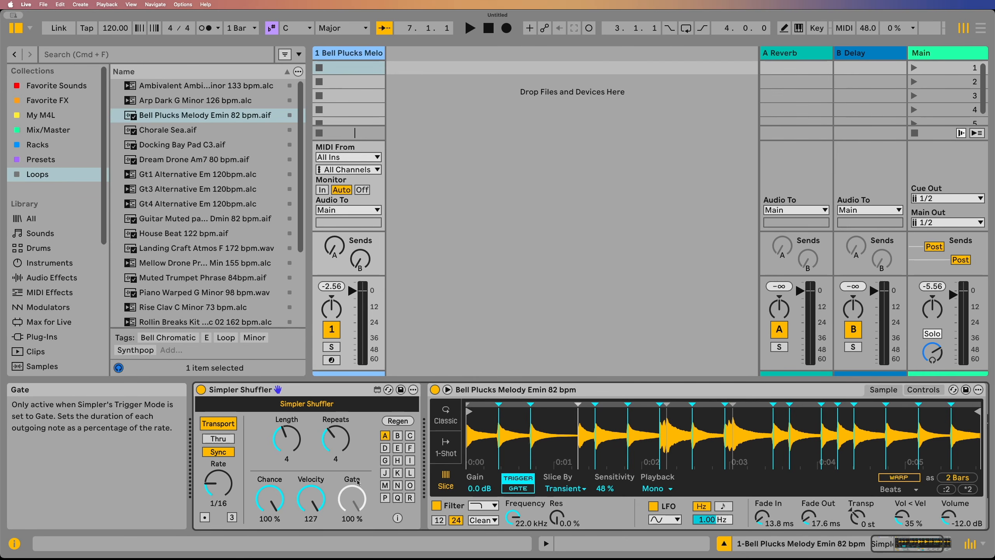
Step: Set Simpler's trigger mode to Gate and Simpler Shuffler's Gate to 50 %, briefly comparing with Trigger mode
{"action": "left_click", "coordinate": [518, 488]}
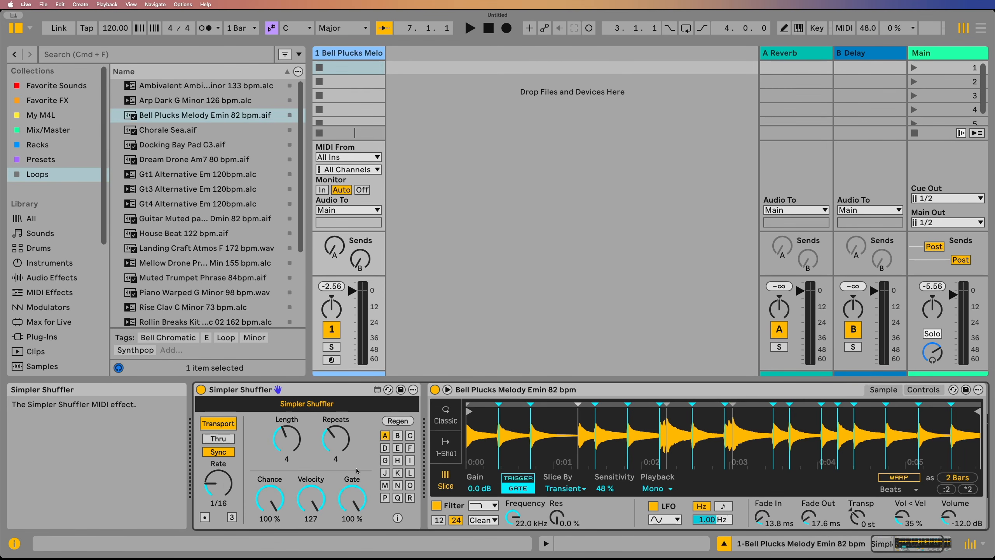
{"action": "left_click_drag", "start_coordinate": [352, 497], "coordinate": [352, 529]}
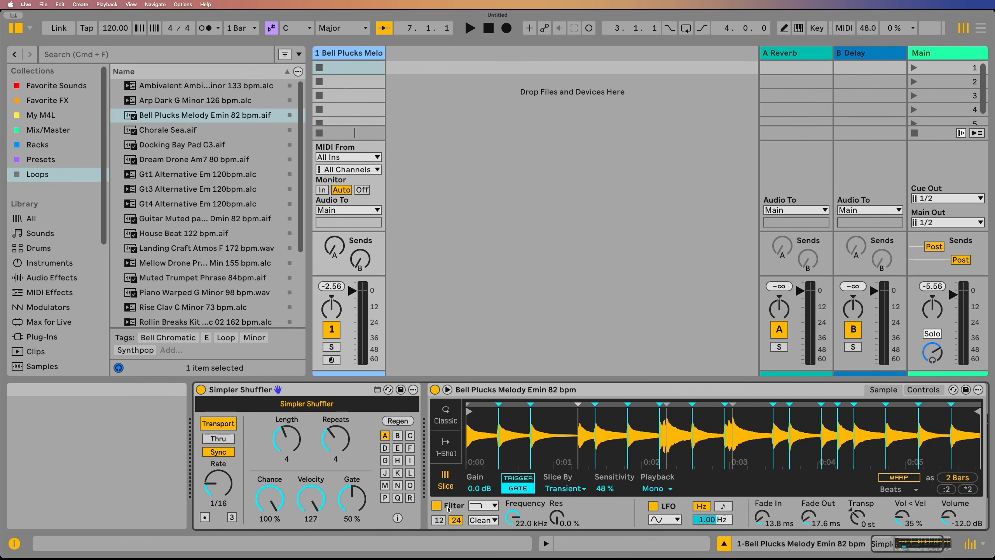
{"action": "mouse_move", "coordinate": [525, 492]}
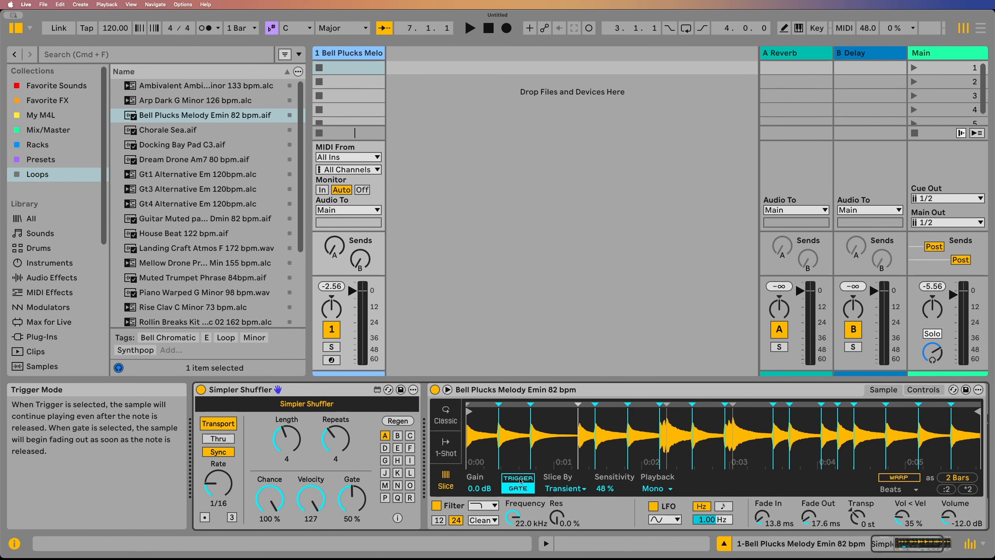
{"action": "left_click", "coordinate": [521, 480]}
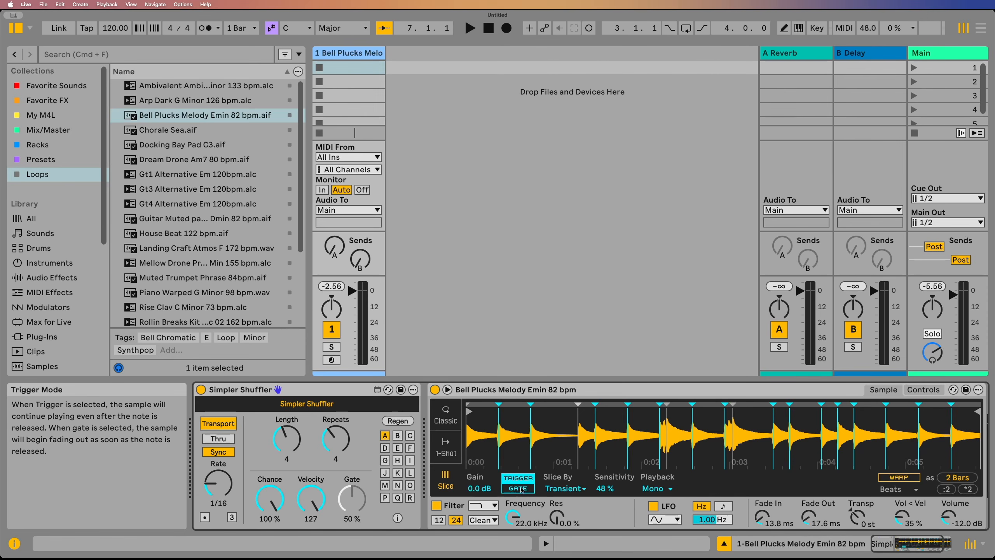
{"action": "left_click", "coordinate": [522, 491]}
Step: Audition the pattern while raising Simpler Shuffler's Gate to 100 %, and stop playback
{"action": "key", "text": "space"}
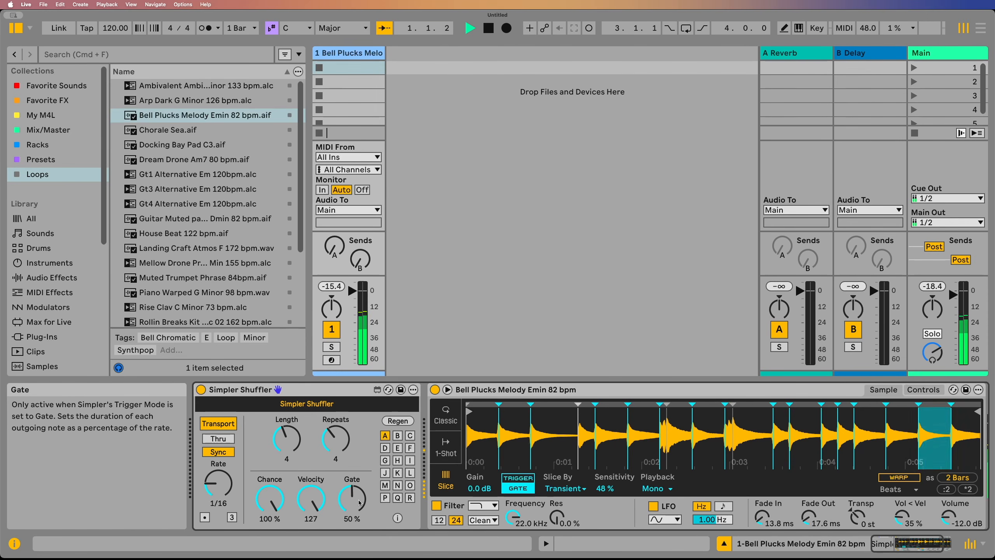
{"action": "left_click_drag", "start_coordinate": [360, 503], "coordinate": [360, 482]}
{"action": "left_click", "coordinate": [365, 465]}
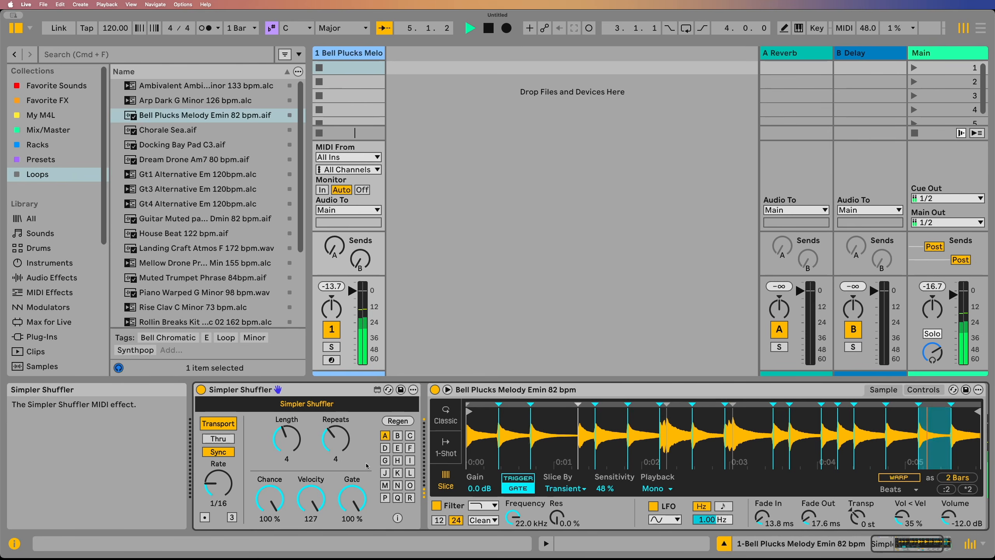
{"action": "key", "text": "space"}
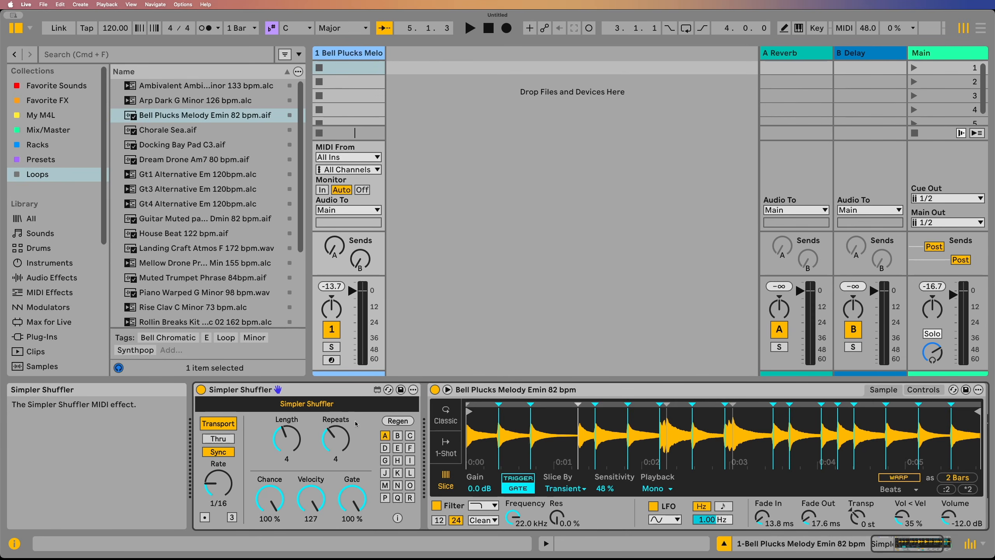
Step: Try patterns B, C, F and H in Simpler Shuffler's pattern bank and return to pattern A
{"action": "left_click", "coordinate": [397, 438]}
{"action": "left_click", "coordinate": [410, 436]}
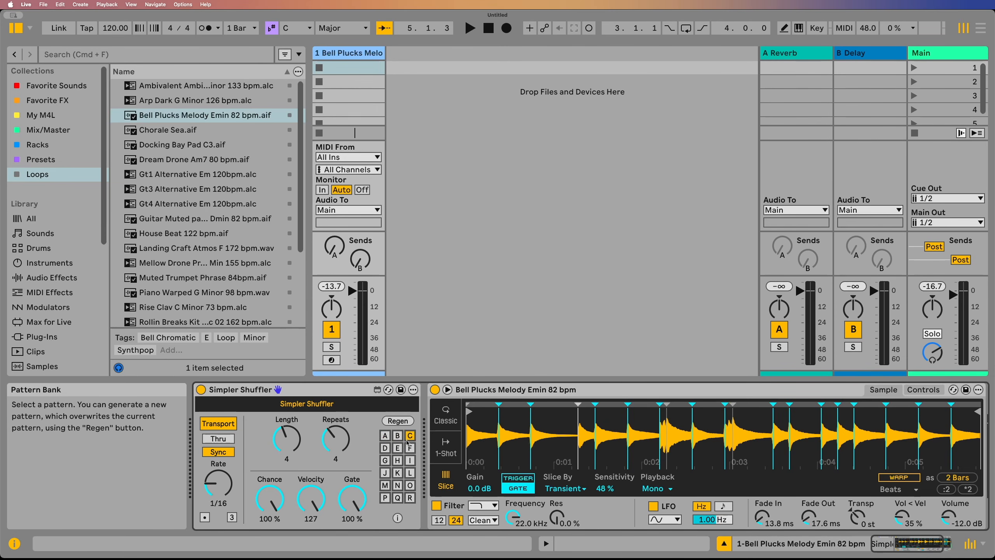
{"action": "left_click", "coordinate": [408, 450]}
{"action": "left_click", "coordinate": [398, 460]}
{"action": "left_click", "coordinate": [386, 436]}
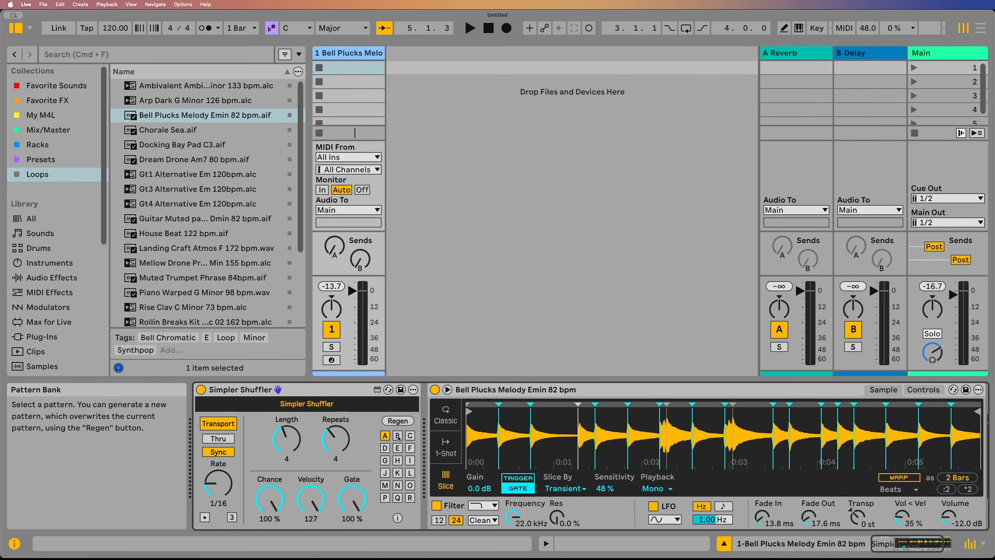
Step: Audition patterns A, B, H and K from the pattern bank during playback, leaving K selected and playback stopped
{"action": "key", "text": "space"}
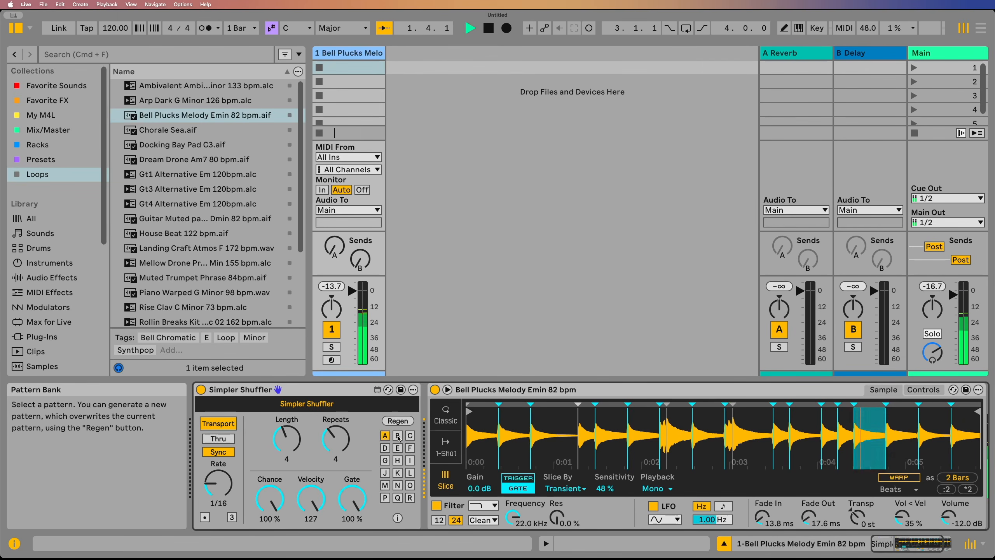
{"action": "left_click", "coordinate": [398, 437]}
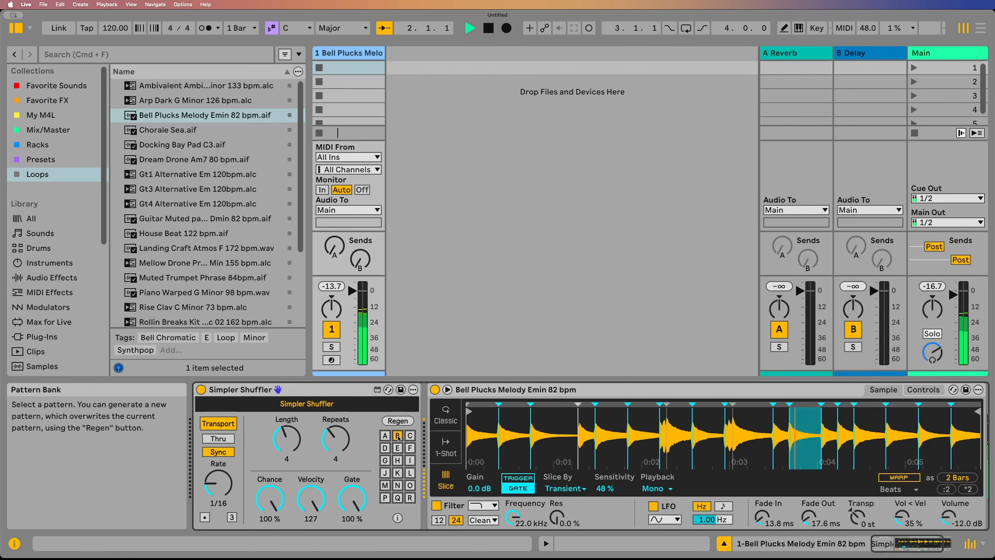
{"action": "left_click", "coordinate": [399, 461]}
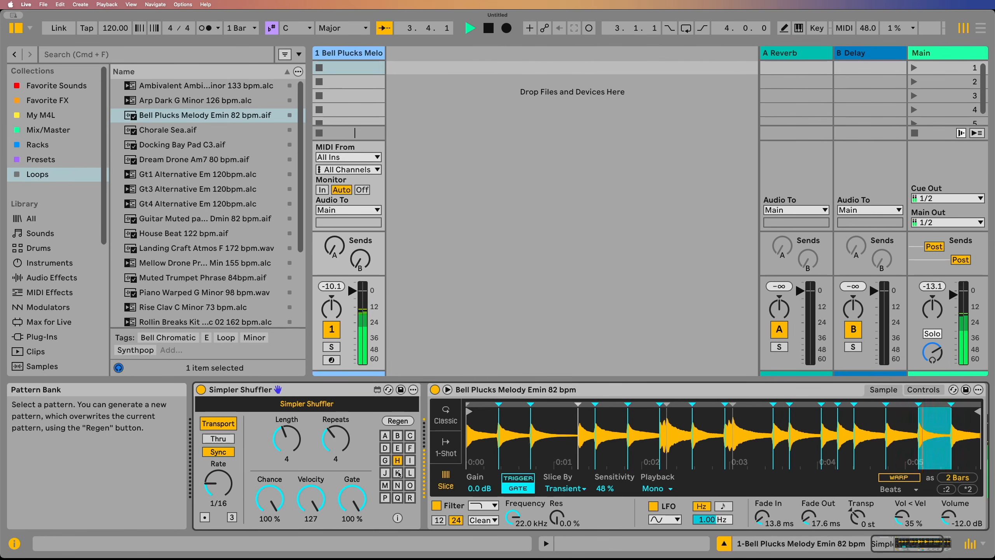
{"action": "left_click", "coordinate": [398, 473]}
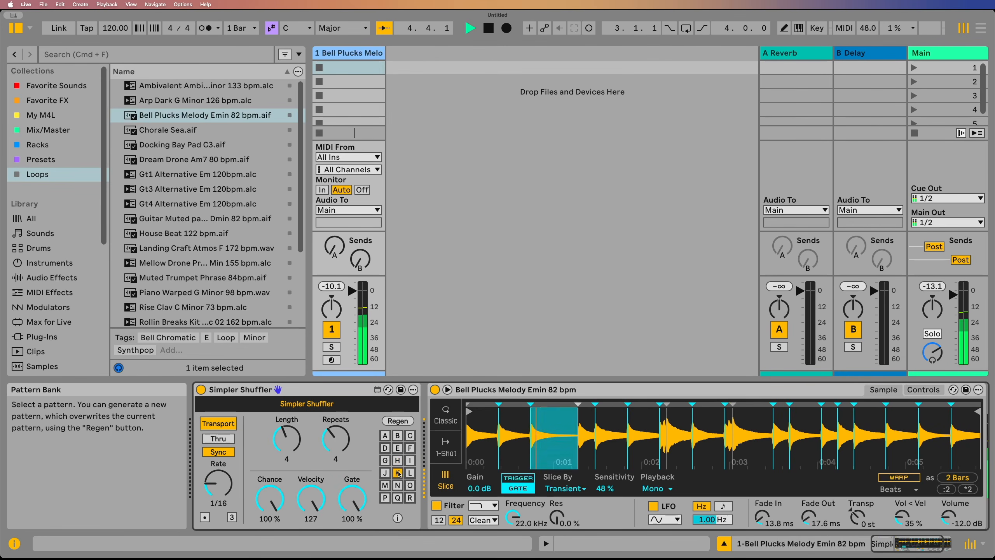
{"action": "key", "text": "space"}
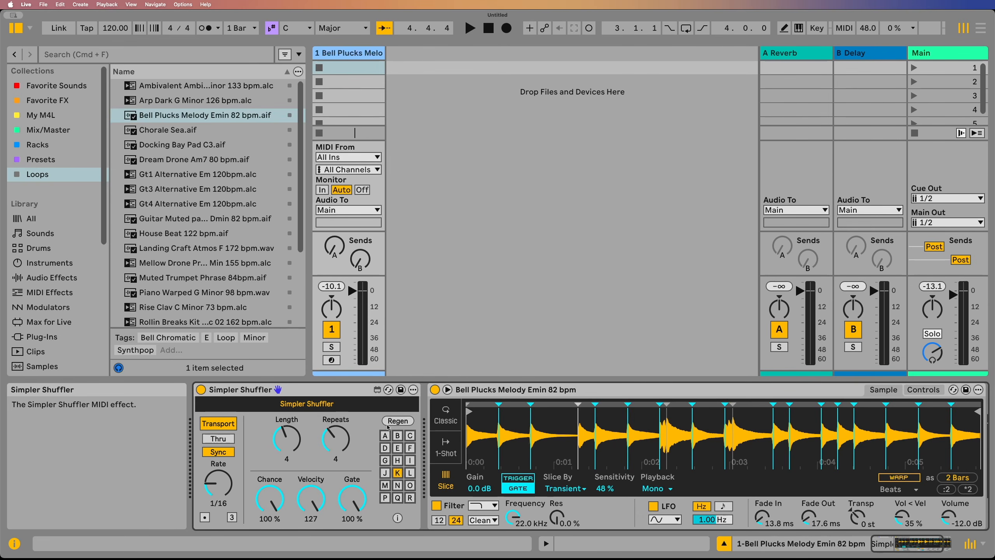
{"action": "key", "text": "space"}
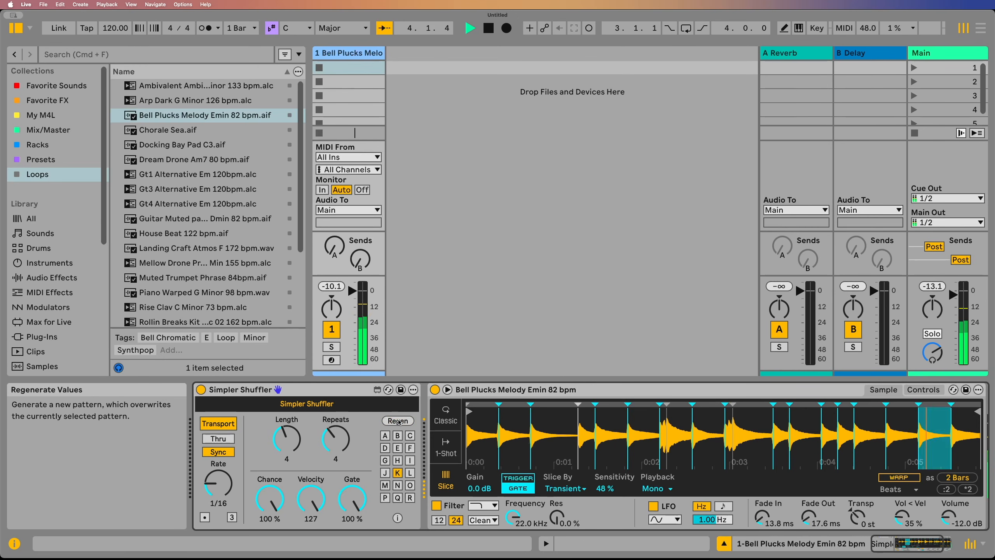
{"action": "key", "text": "space"}
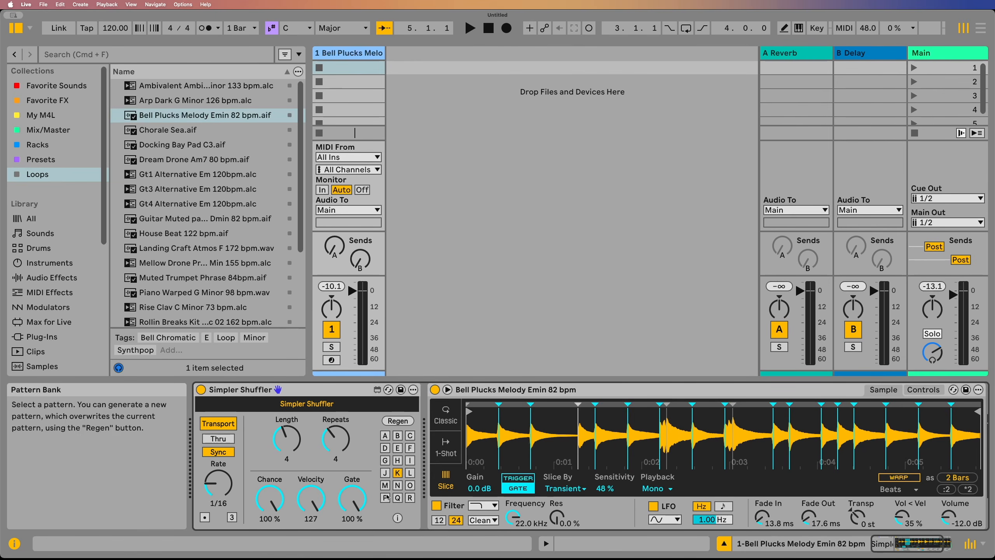
Step: View Simpler Shuffler's info page with its version and credits, and return to the device controls
{"action": "left_click", "coordinate": [398, 519]}
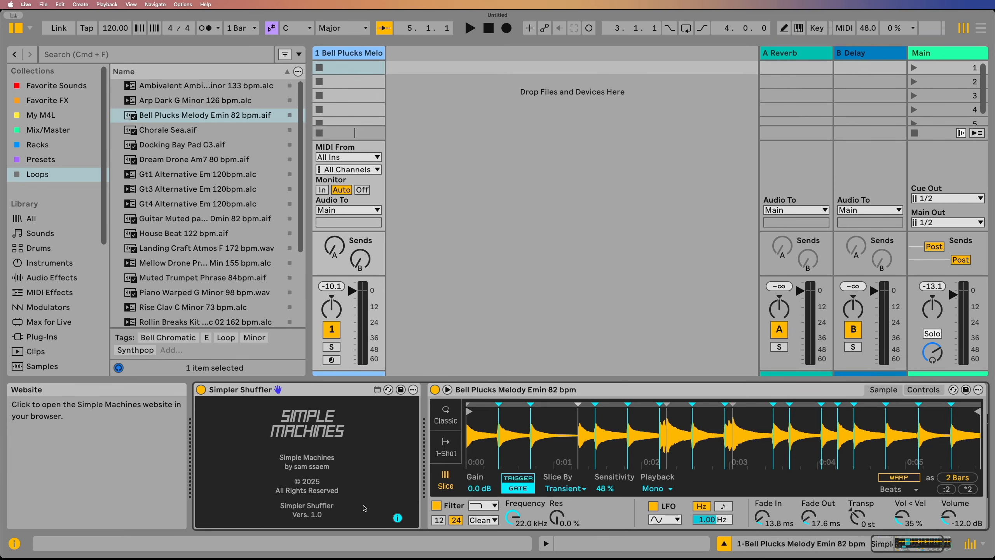
{"action": "left_click", "coordinate": [397, 518]}
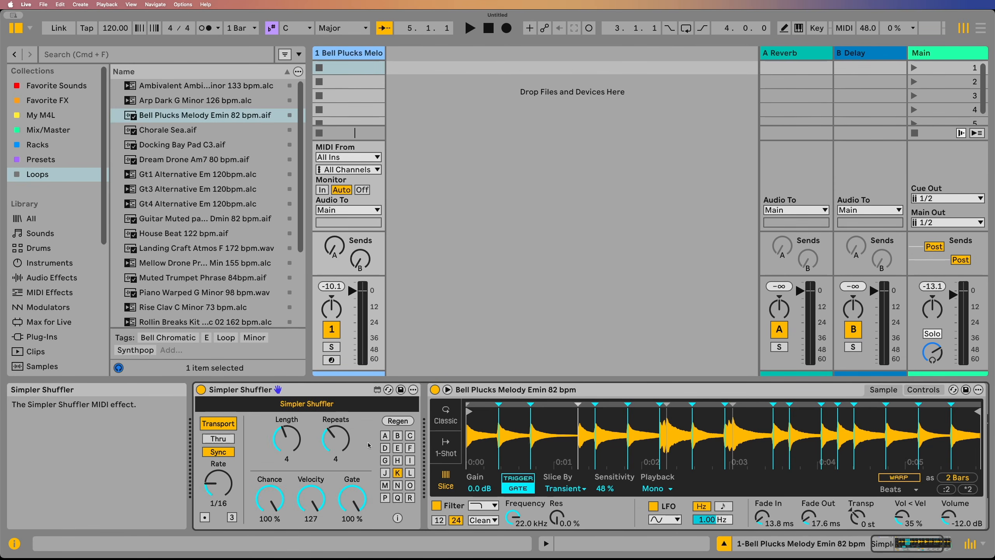